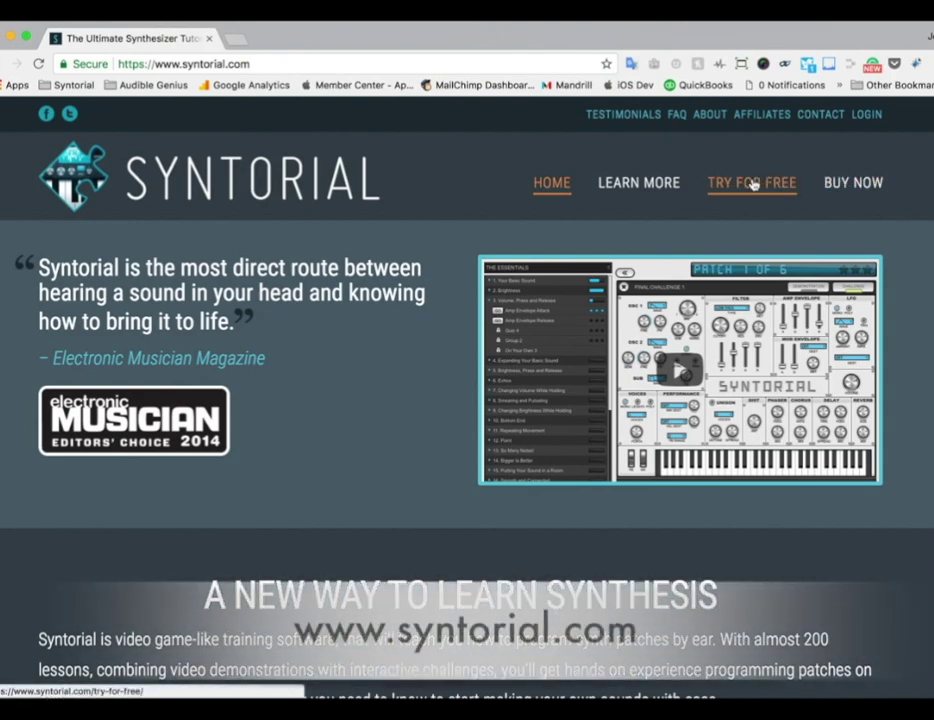
- Go to the syntorial.com free-trial page using TRY FOR FREE in the top navigation
left_click(753, 182)
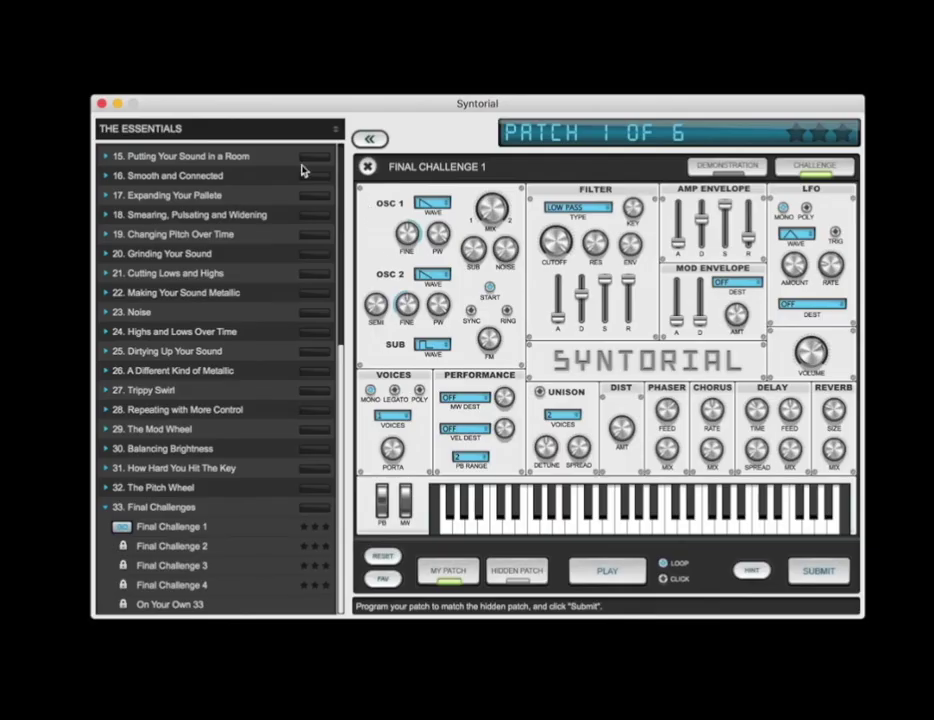
- Choose Download Lesson Packs from THE ESSENTIALS header menu and browse the Serum and Massive packs
left_click(231, 131)
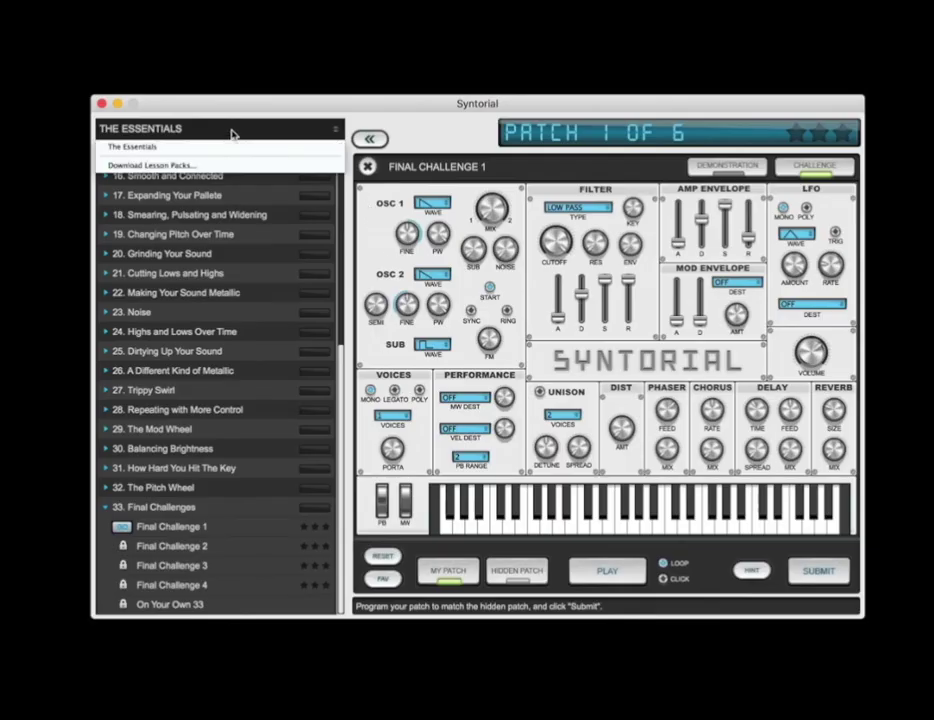
left_click(148, 166)
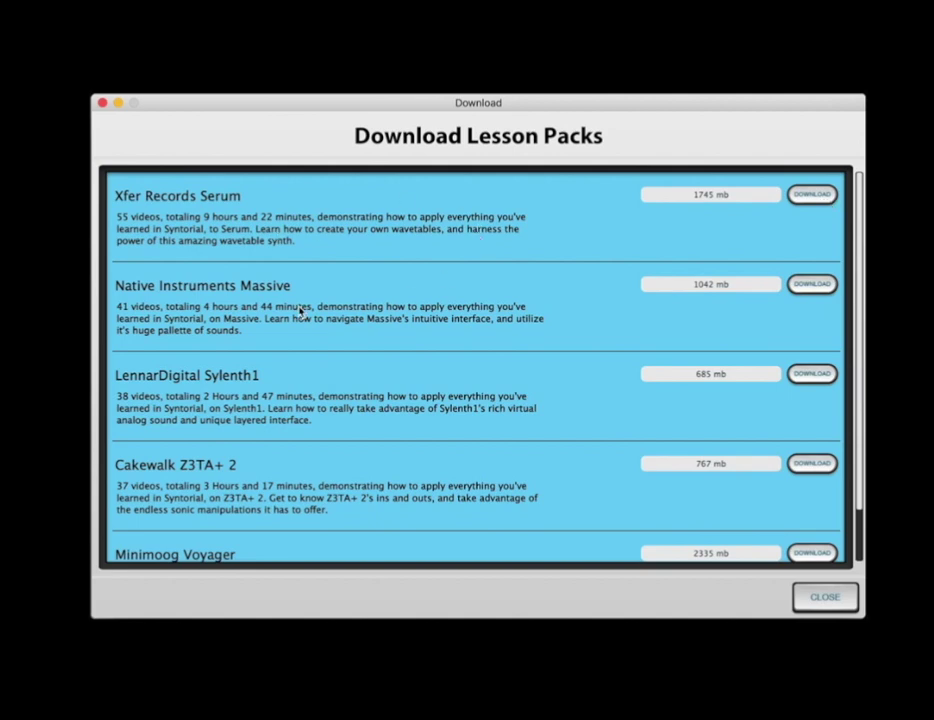
scroll(410, 447, "down", 2)
scroll(410, 447, "up", 2)
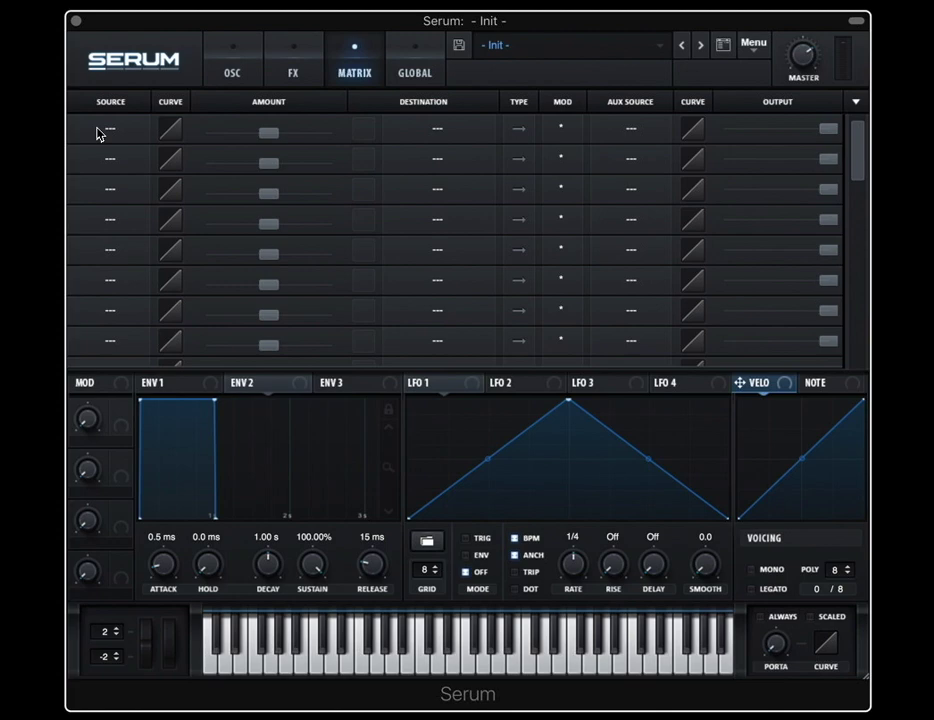
- Route LFO 1 to the filter cutoff and turn the filter on
left_click(210, 67)
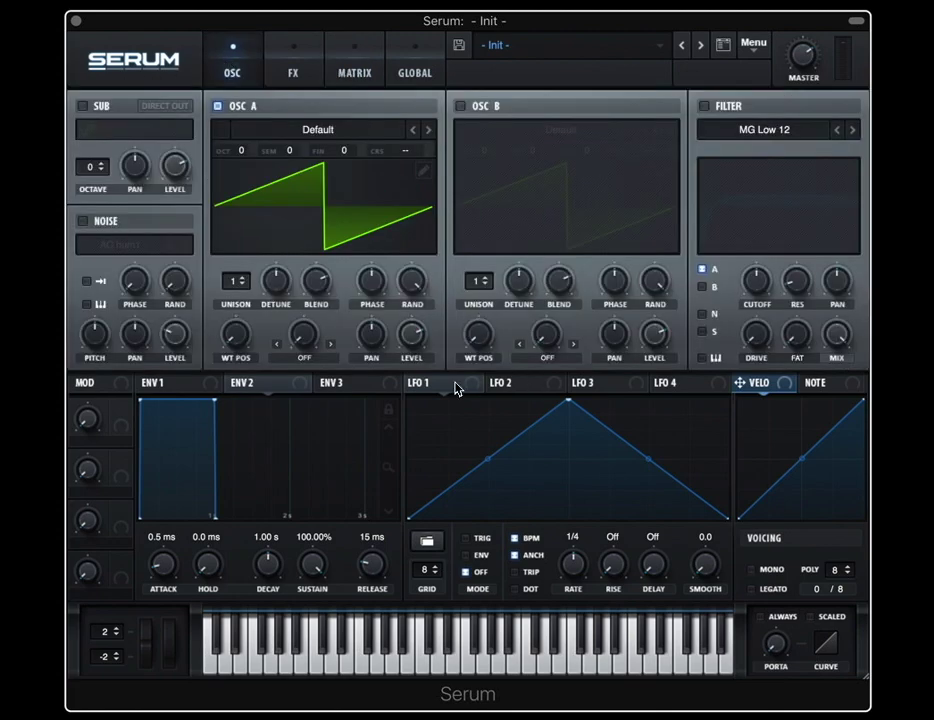
left_click_drag(412, 388, 758, 283)
left_click(704, 106)
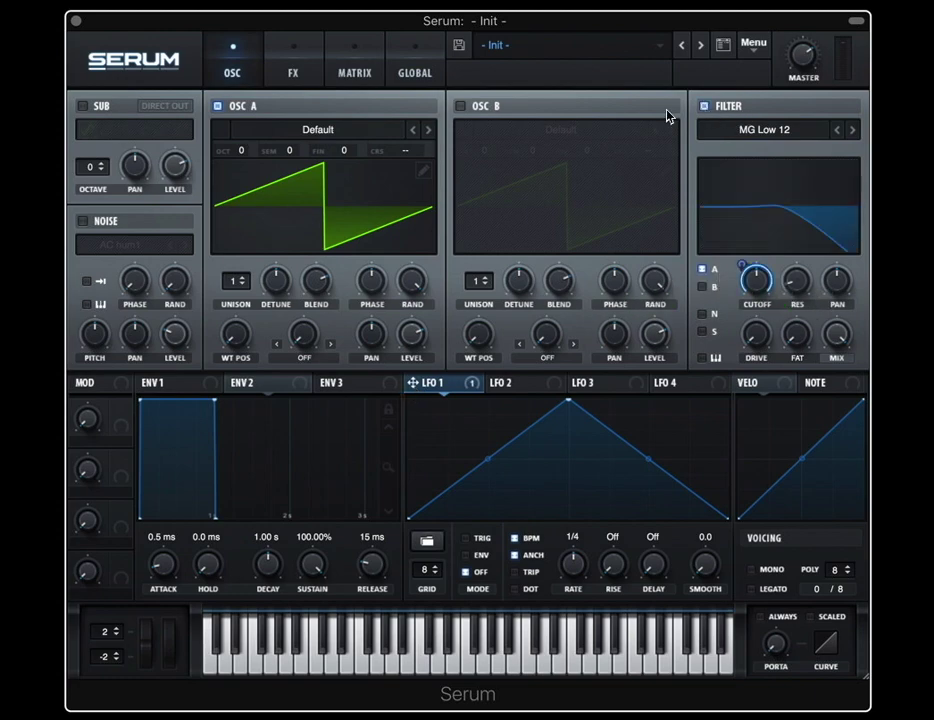
- Bend the LFO 1 to cutoff routing's response curve in the Matrix
left_click(344, 62)
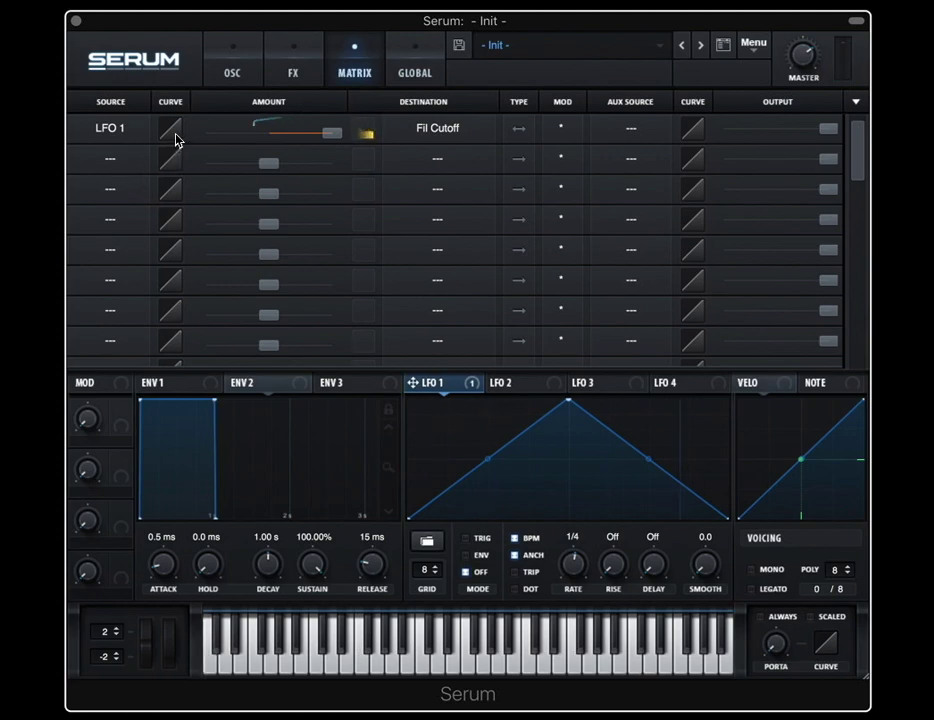
mouse_move(177, 125)
left_click_drag(176, 103, 180, 88)
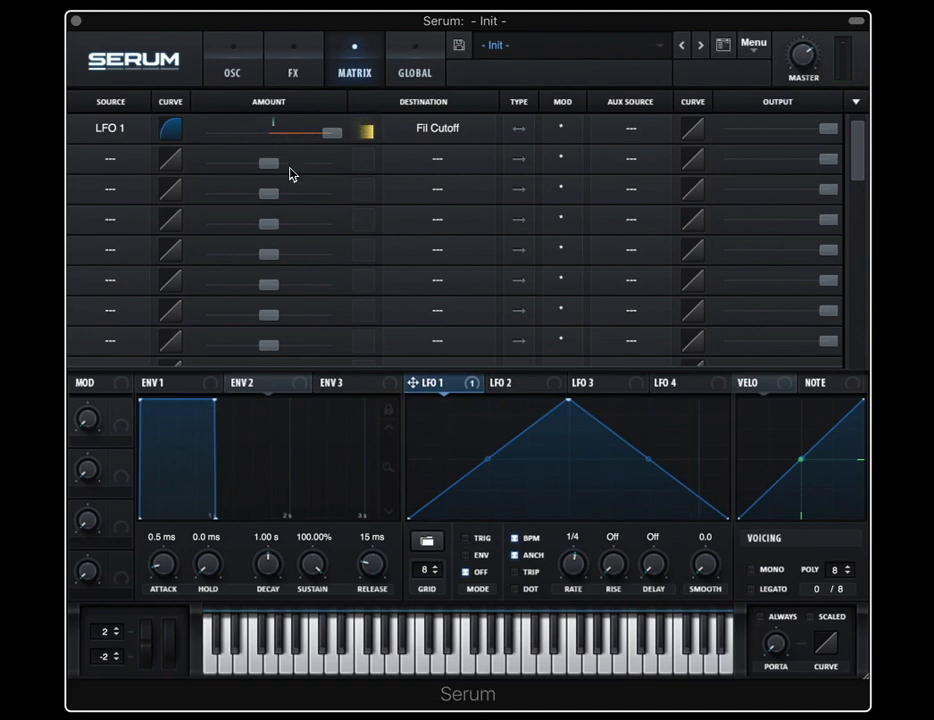
left_click_drag(177, 135, 166, 165)
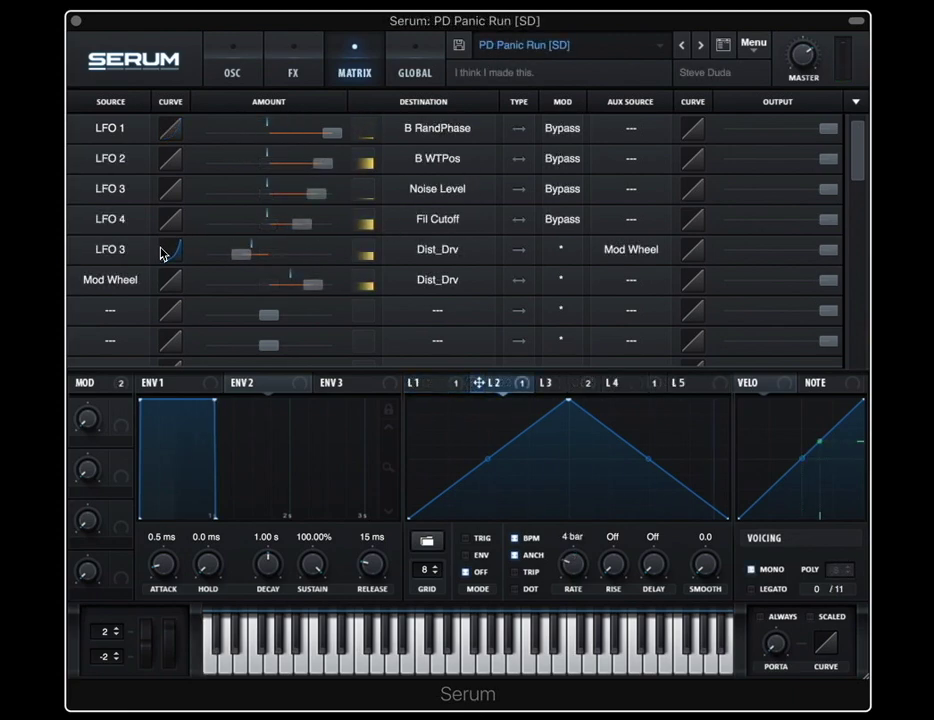
left_click(756, 44)
- Reset to the Init preset, enable the filter, and route the mod wheel to cutoff and resonance
left_click(802, 126)
left_click(236, 80)
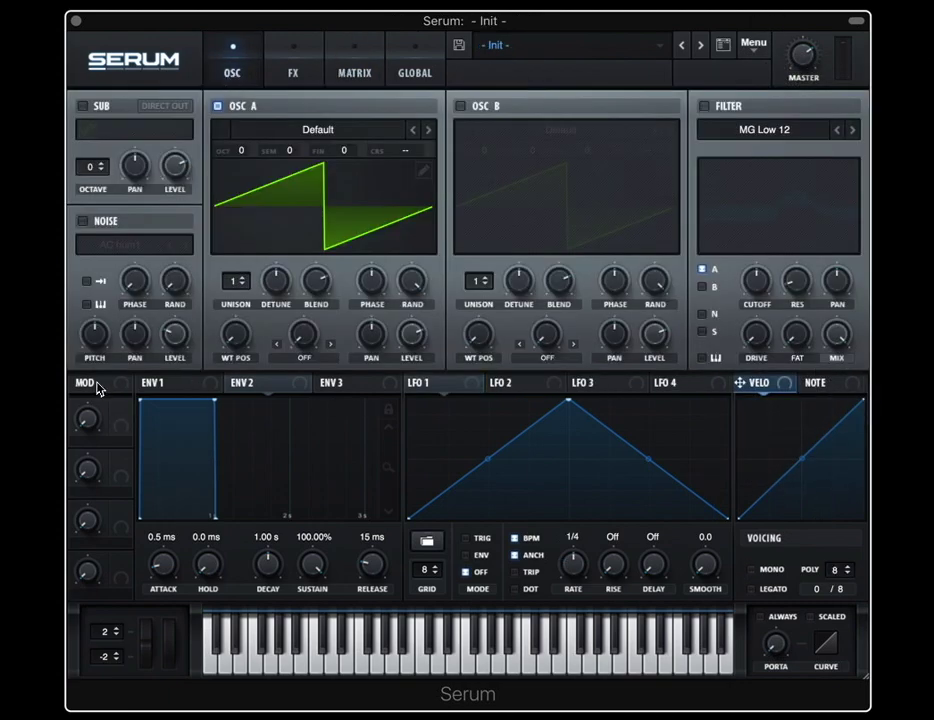
left_click(704, 108)
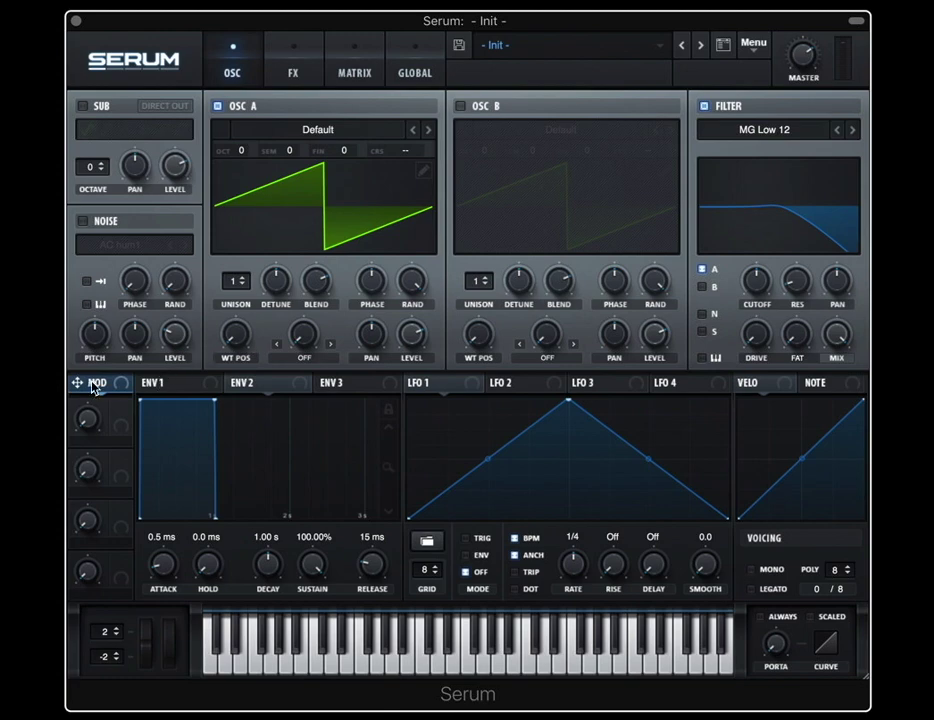
left_click_drag(168, 640, 760, 290)
left_click_drag(76, 385, 797, 288)
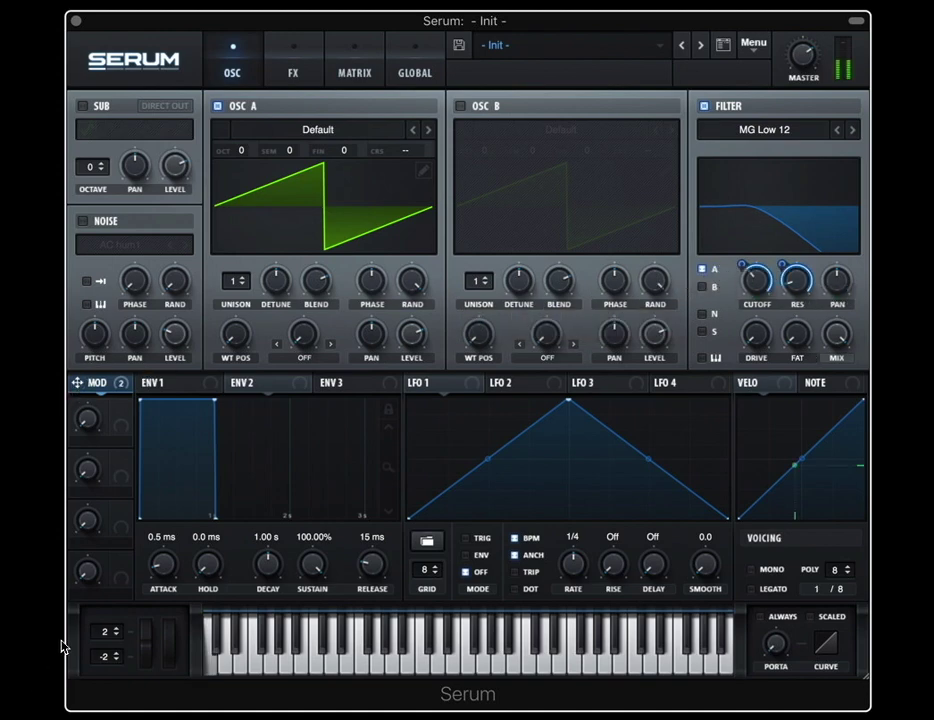
mouse_move(170, 652)
left_mouse_down()
mouse_move(192, 492)
mouse_move(208, 688)
mouse_move(201, 534)
mouse_move(196, 673)
mouse_move(190, 559)
mouse_move(177, 666)
left_mouse_up()
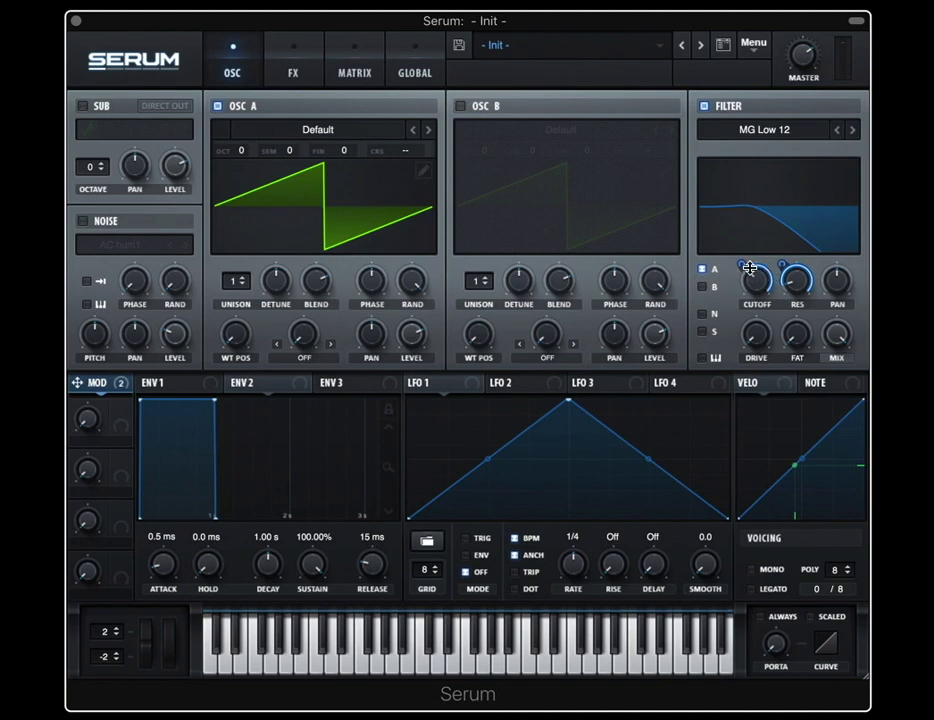
- Make both mod wheel routing curves fully stepped in the Matrix and test the jump
left_click(353, 84)
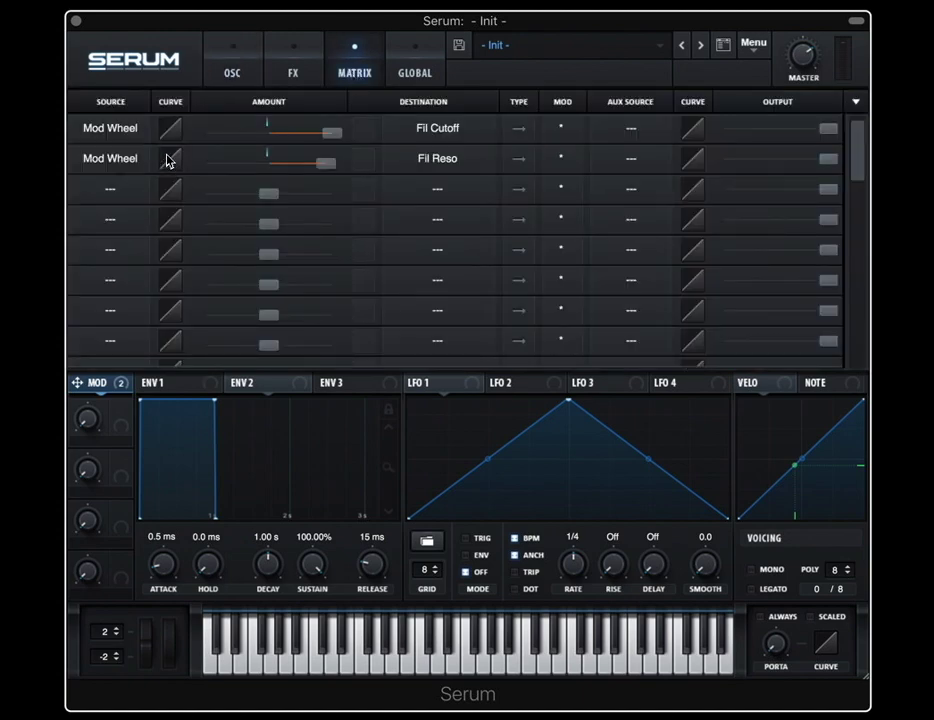
left_click_drag(172, 129, 150, 290)
mouse_move(171, 667)
left_mouse_down()
mouse_move(180, 528)
mouse_move(168, 645)
mouse_move(164, 545)
mouse_move(157, 597)
mouse_move(153, 568)
mouse_move(156, 625)
mouse_move(173, 652)
mouse_move(169, 525)
mouse_move(183, 652)
mouse_move(178, 658)
mouse_move(175, 538)
mouse_move(172, 690)
left_mouse_up()
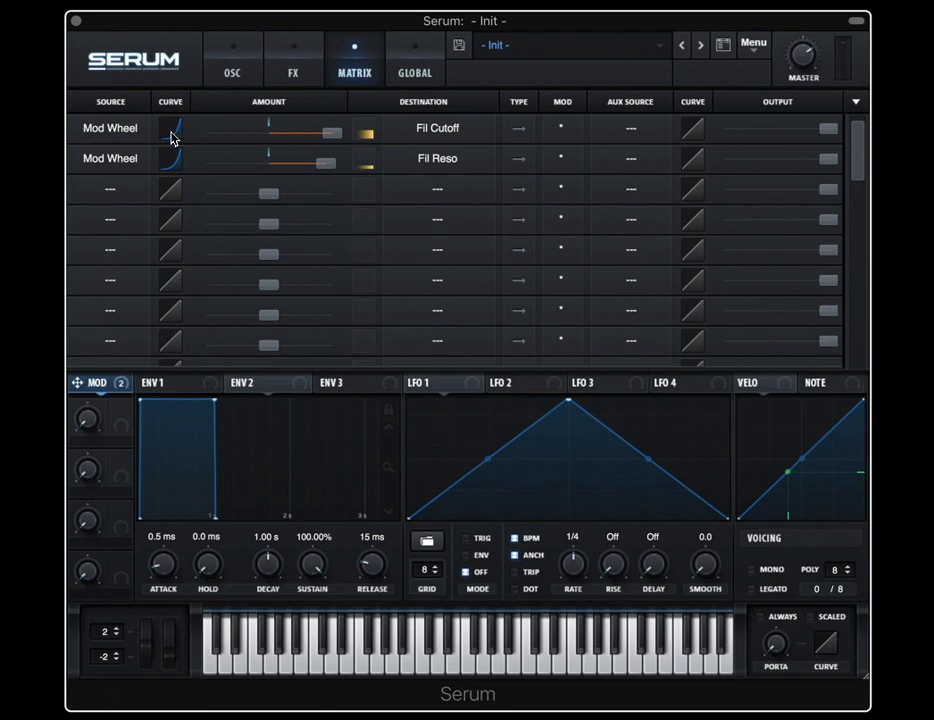
left_click_drag(173, 138, 157, 8)
left_click_drag(171, 156, 154, 6)
mouse_move(173, 668)
left_mouse_down()
mouse_move(185, 558)
mouse_move(166, 665)
left_mouse_up()
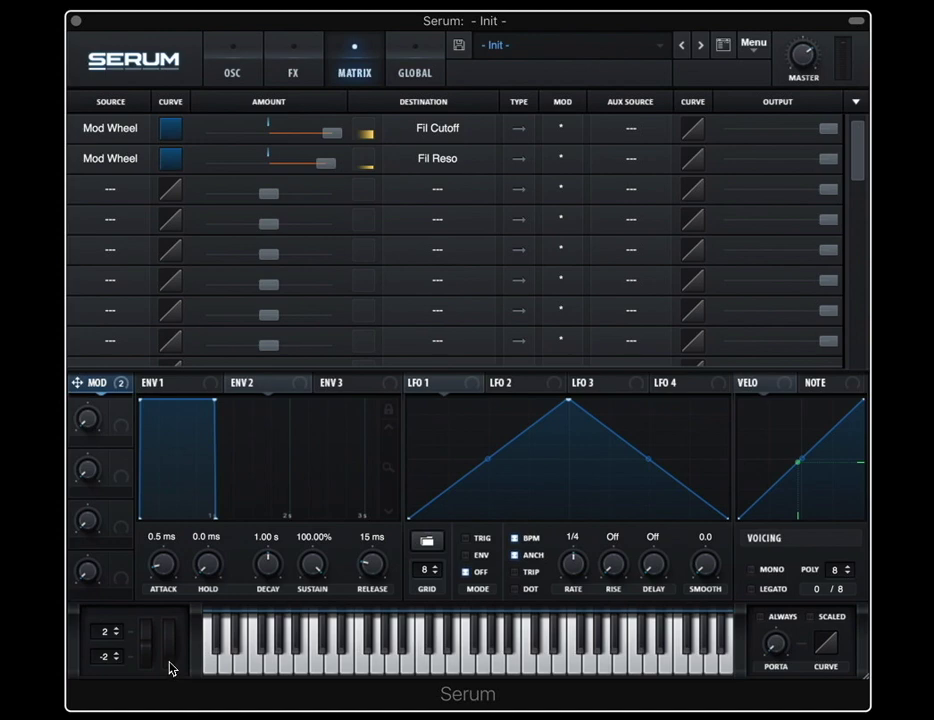
left_click_drag(170, 668, 170, 661)
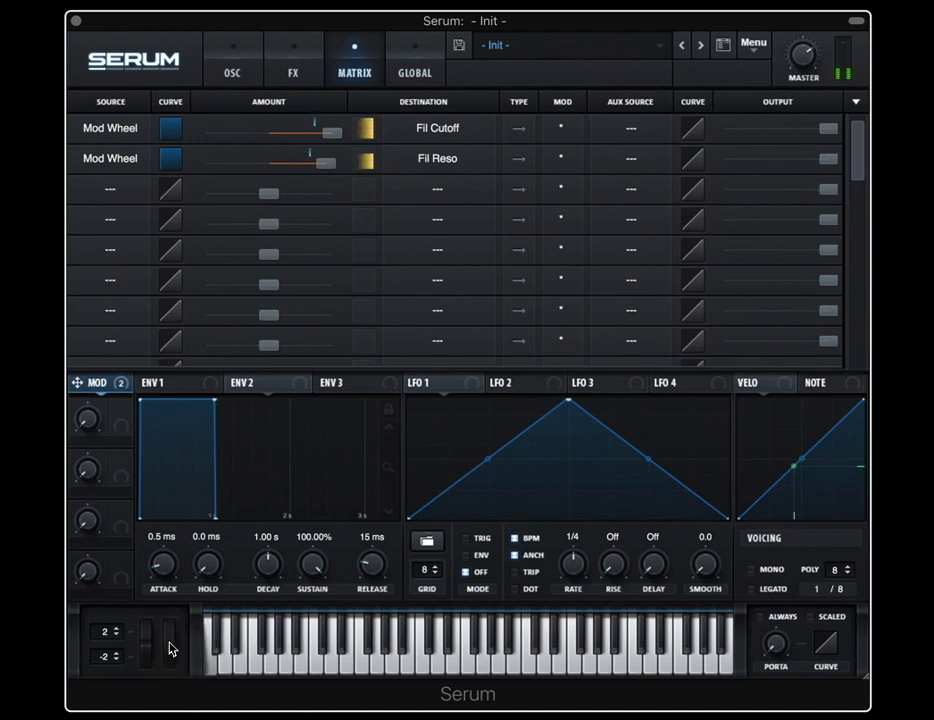
left_click_drag(171, 646, 175, 684)
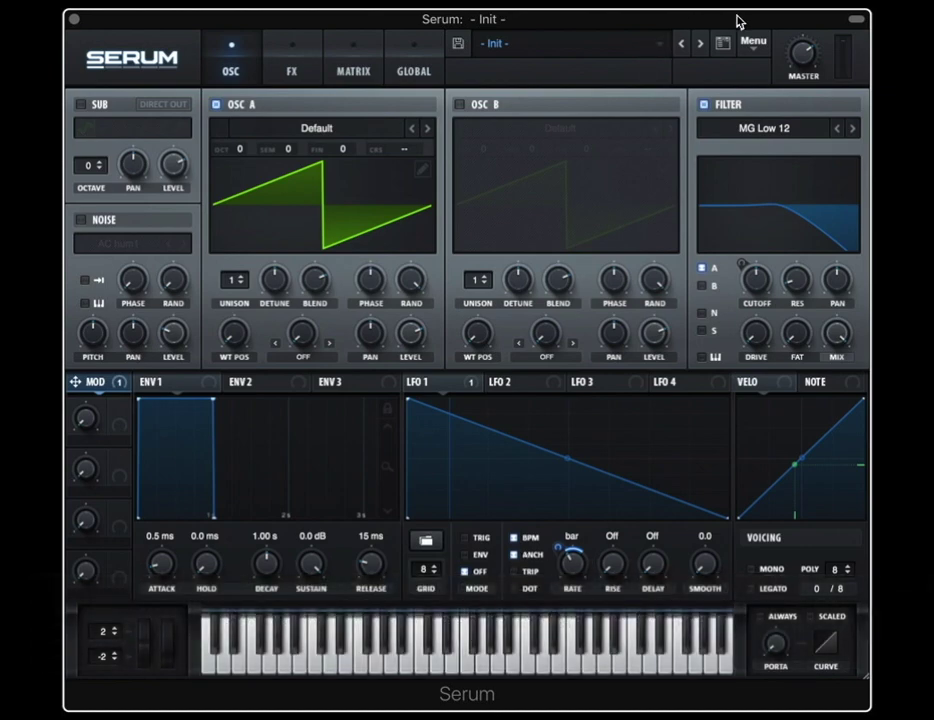
- Reset to the Init preset, route LFO 1 to filter cutoff, and enable the filter
left_click(753, 42)
left_click(772, 124)
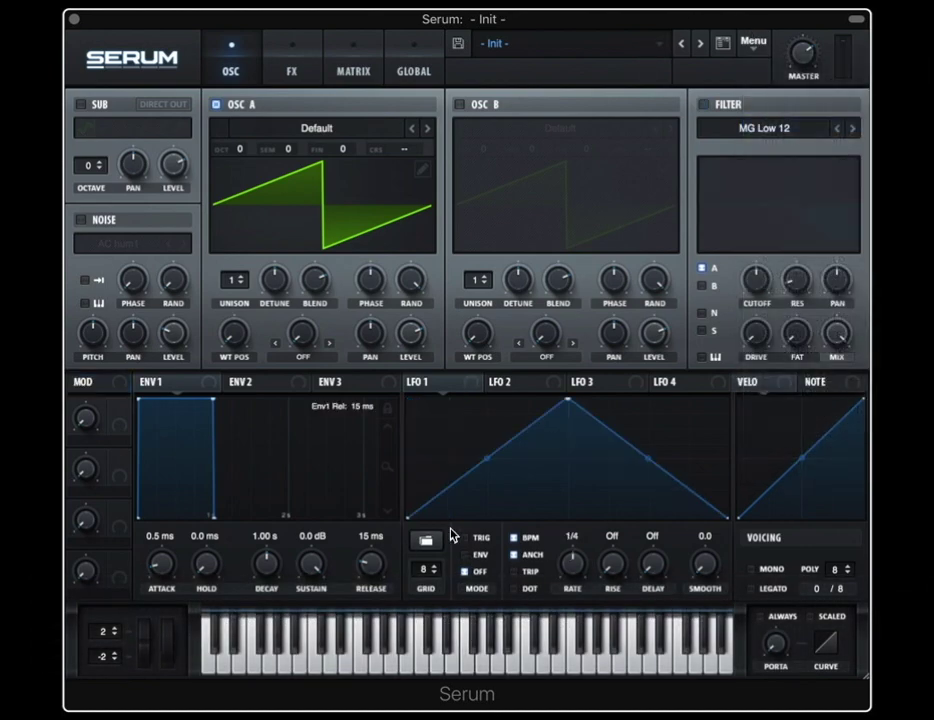
left_click_drag(411, 382, 755, 271)
left_click(704, 104)
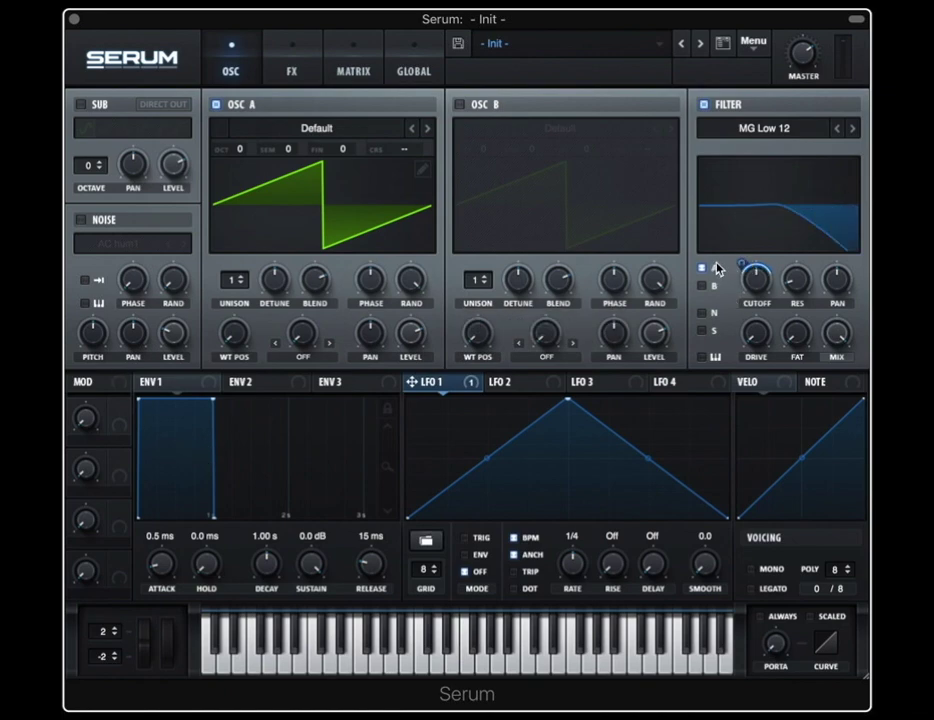
- Set the cutoff routing's aux source to Mod Wheel and raise the wheel to about 15%
left_click(356, 66)
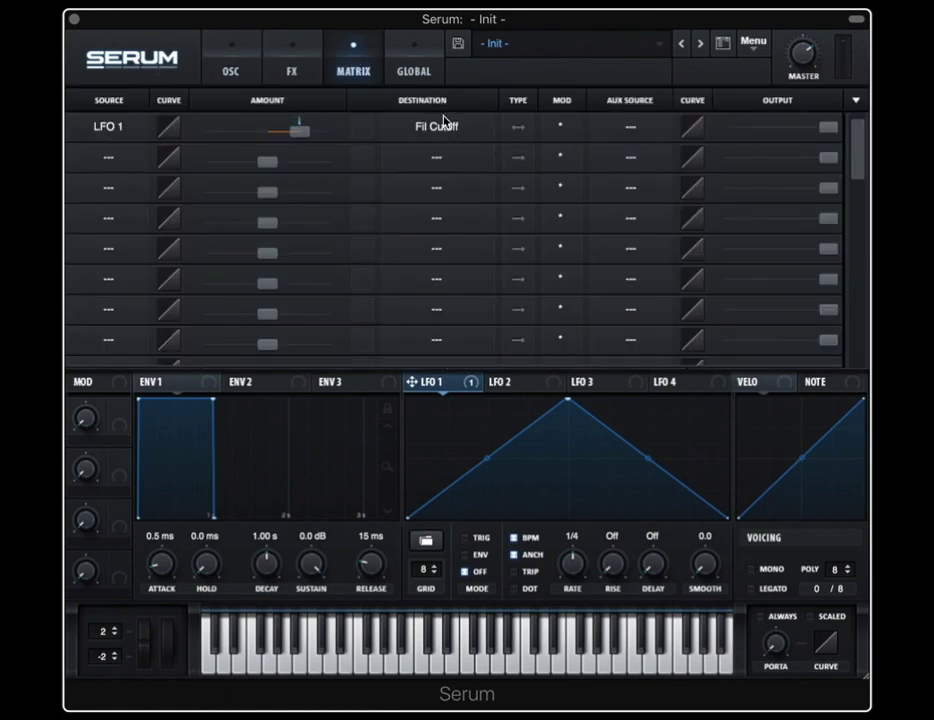
left_click(630, 128)
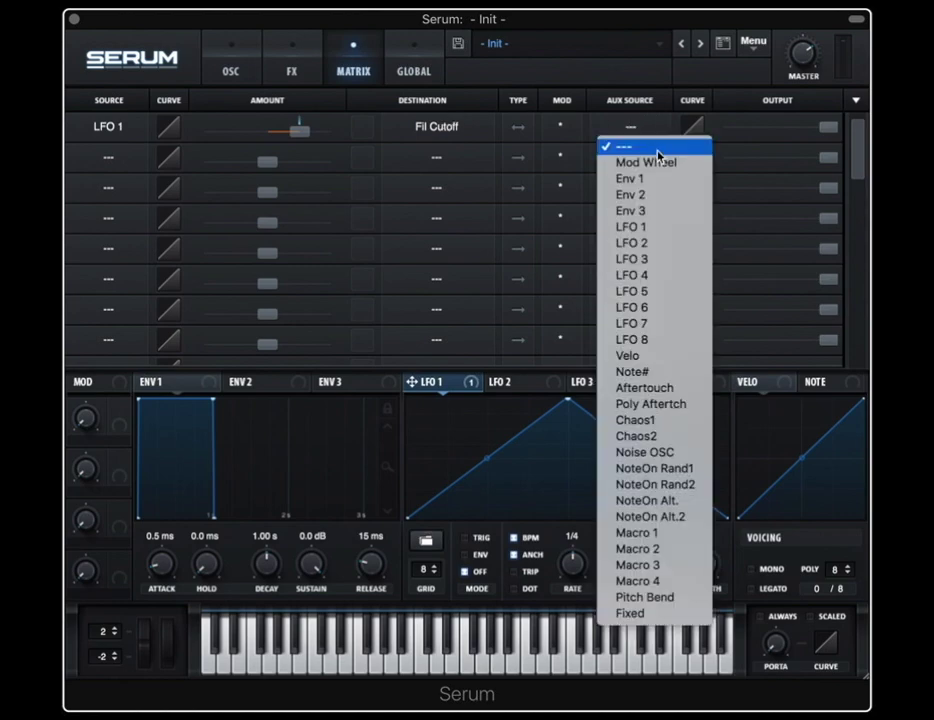
left_click(659, 163)
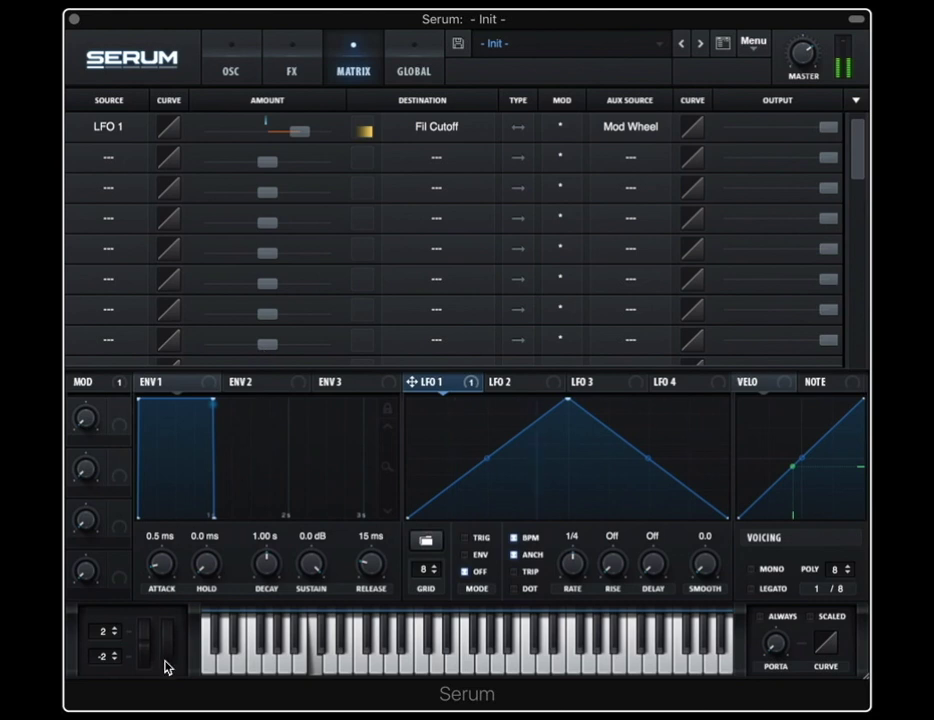
mouse_move(167, 667)
left_mouse_down()
mouse_move(179, 624)
mouse_move(168, 540)
mouse_move(173, 448)
mouse_move(170, 650)
left_mouse_up()
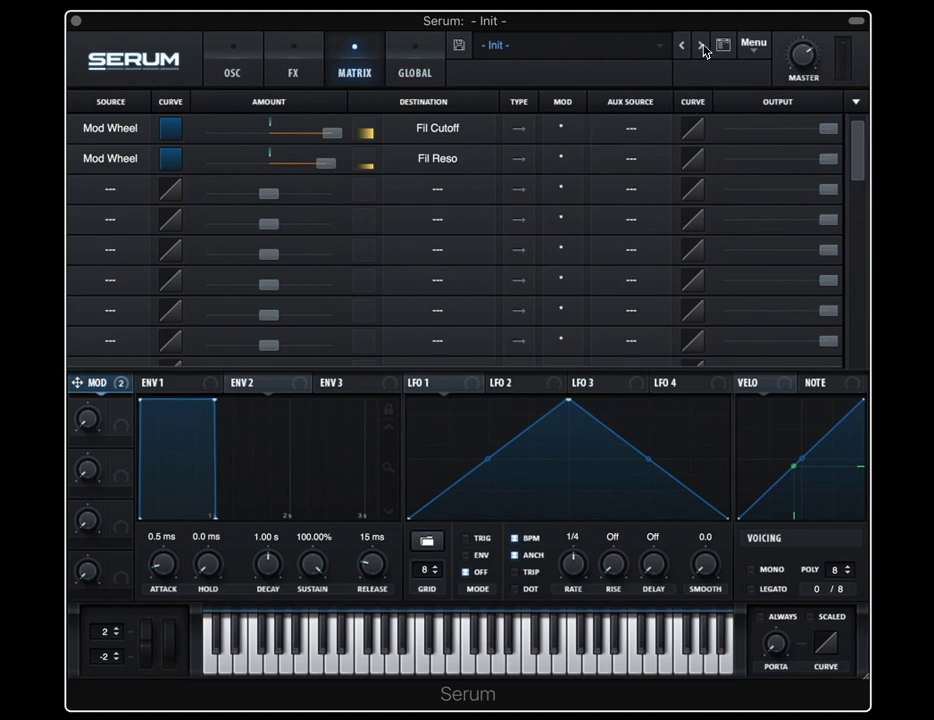
- Load a fresh Init patch and route LFO 1 to oscillator A fine pitch at depth 34
left_click(753, 45)
left_click(771, 123)
left_click(234, 78)
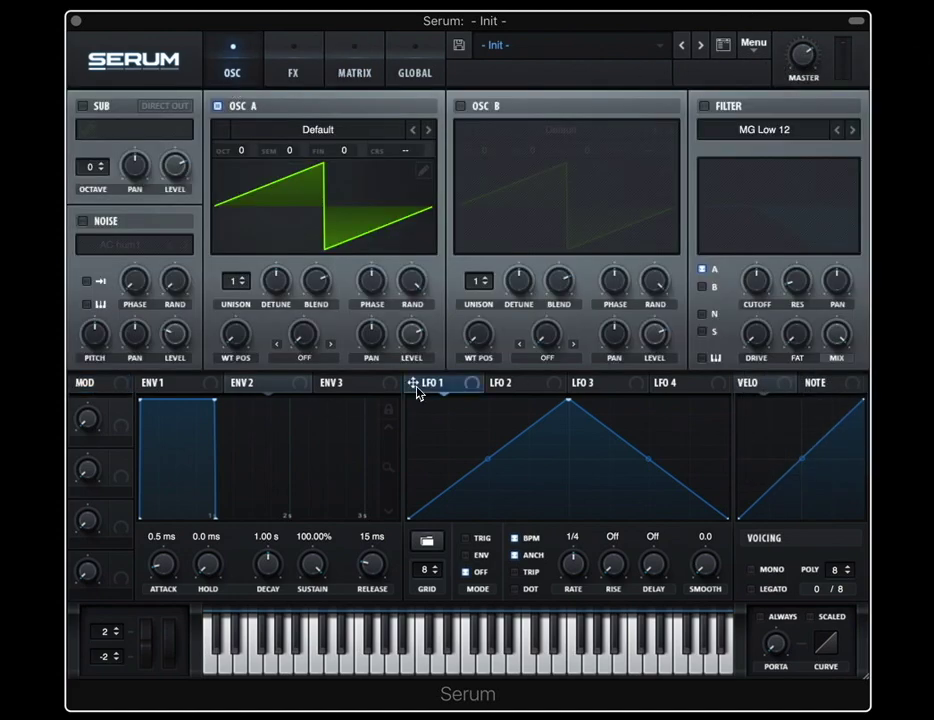
left_click_drag(413, 383, 322, 157)
mouse_move(364, 162)
left_click_drag(364, 162, 375, 236)
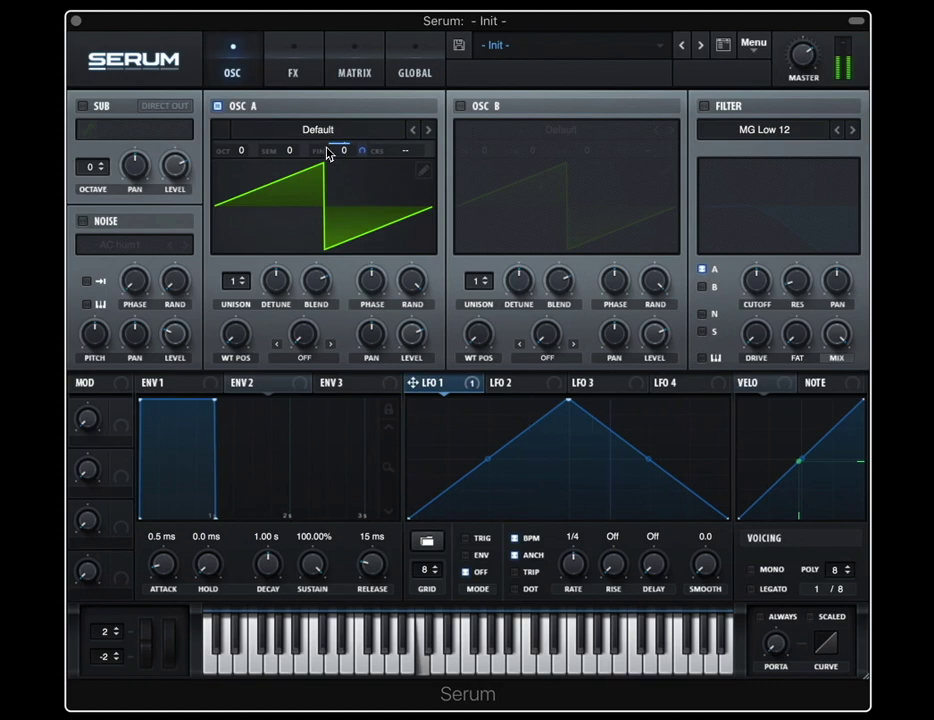
mouse_move(364, 162)
left_mouse_down()
mouse_move(359, 181)
mouse_move(361, 157)
left_mouse_up()
scroll(585, 559, "down", 1)
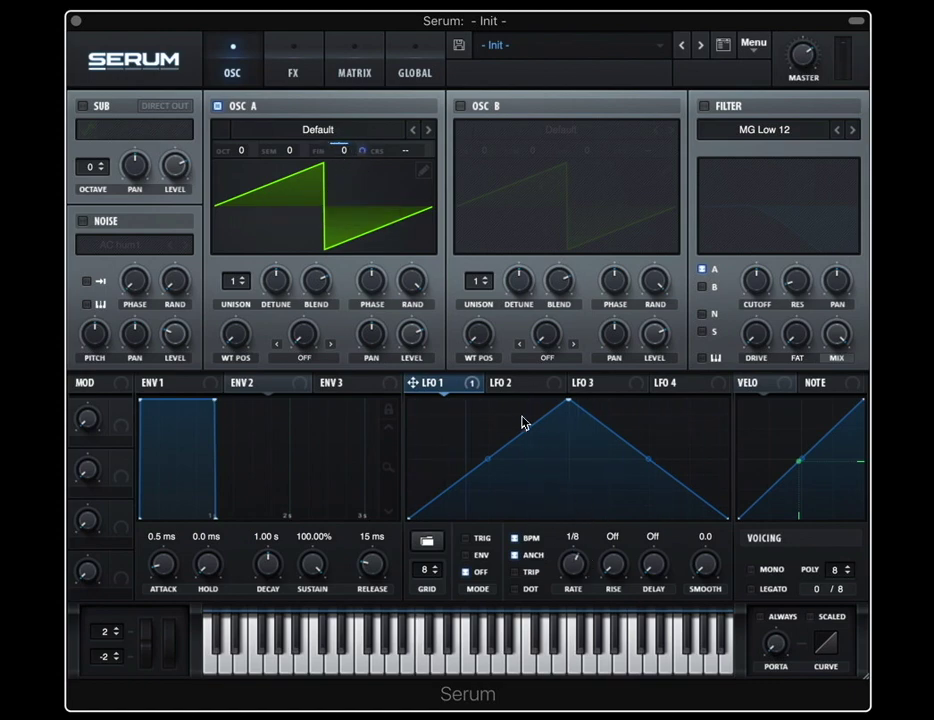
left_click_drag(361, 148, 363, 148)
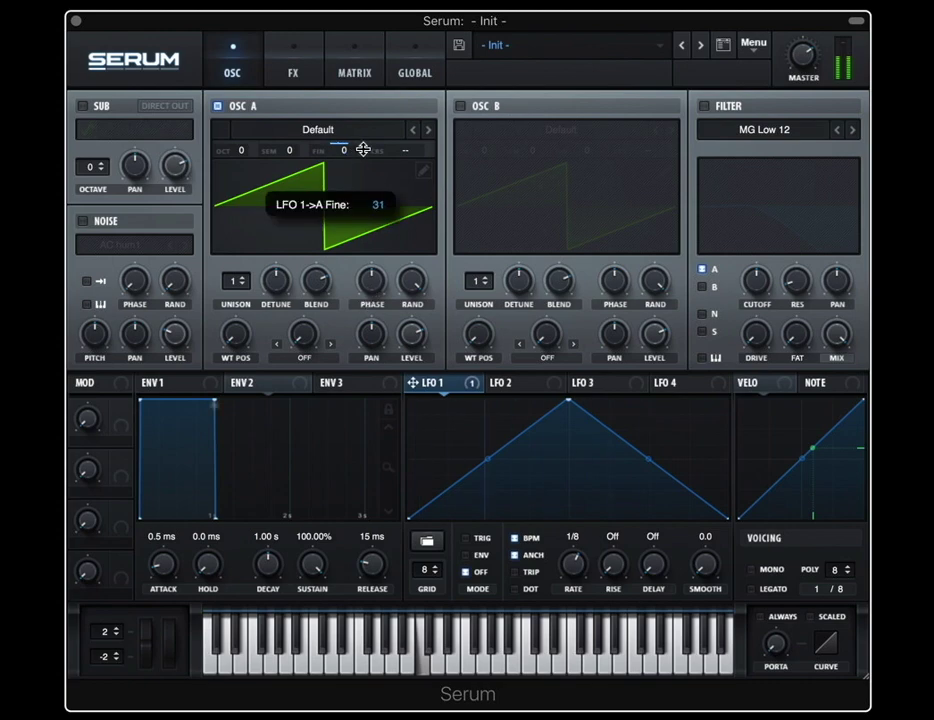
- Set the vibrato routing's aux source to Mod Wheel and bend its curve so vibrato arrives late
left_click(365, 60)
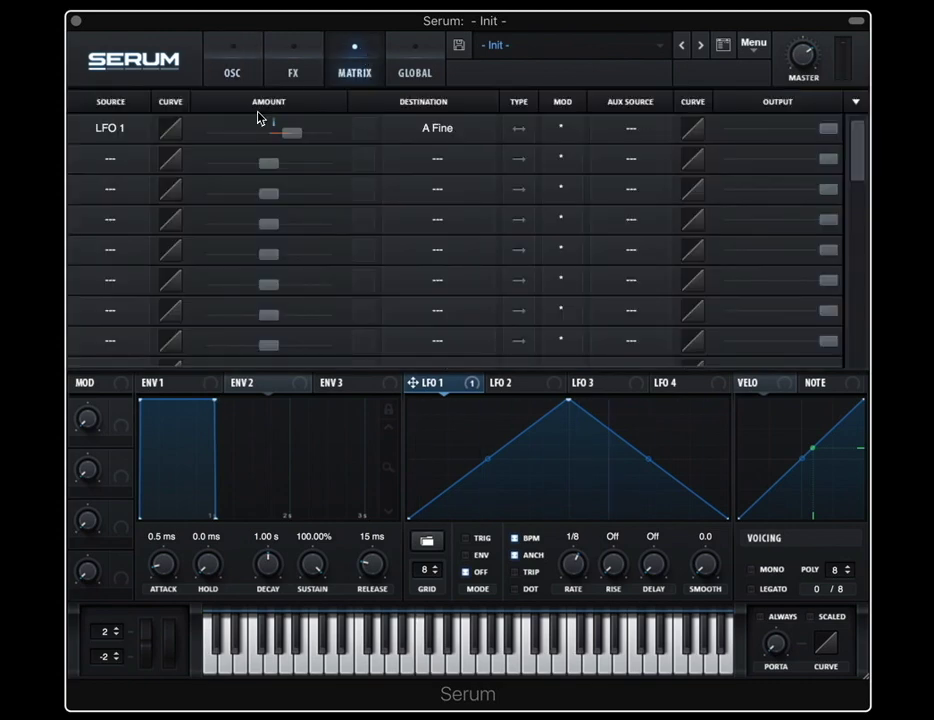
left_click(636, 136)
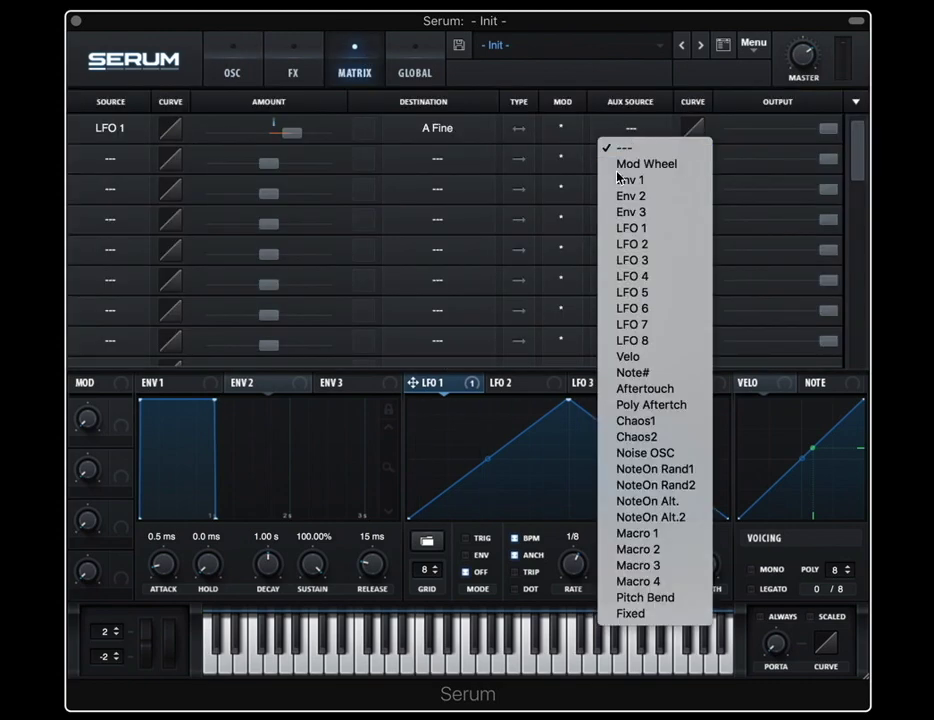
left_click(630, 169)
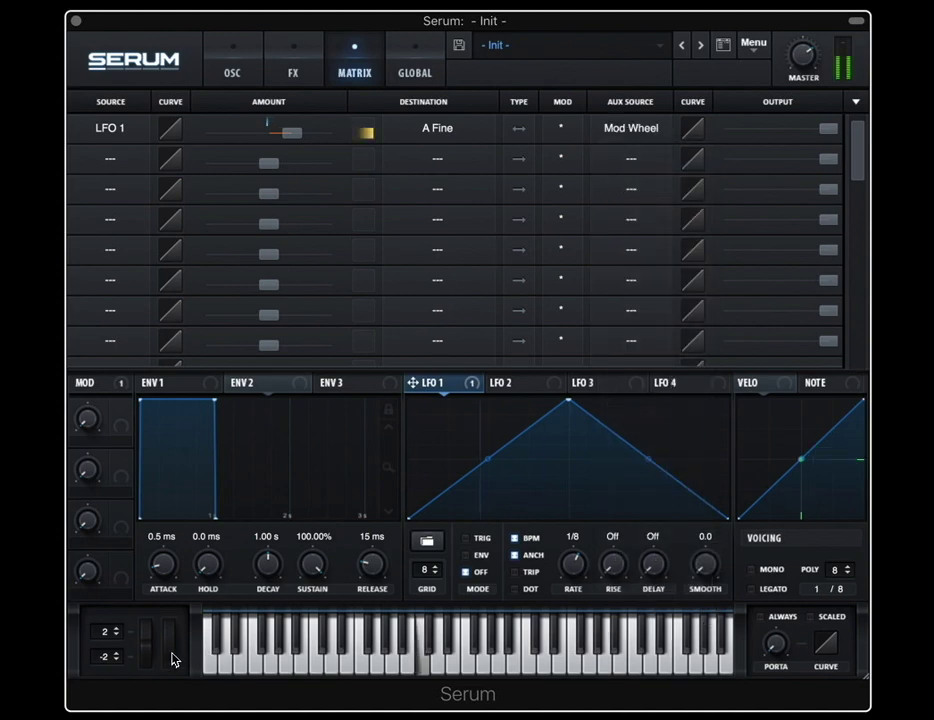
mouse_move(172, 655)
left_mouse_down()
mouse_move(186, 407)
mouse_move(174, 640)
left_mouse_up()
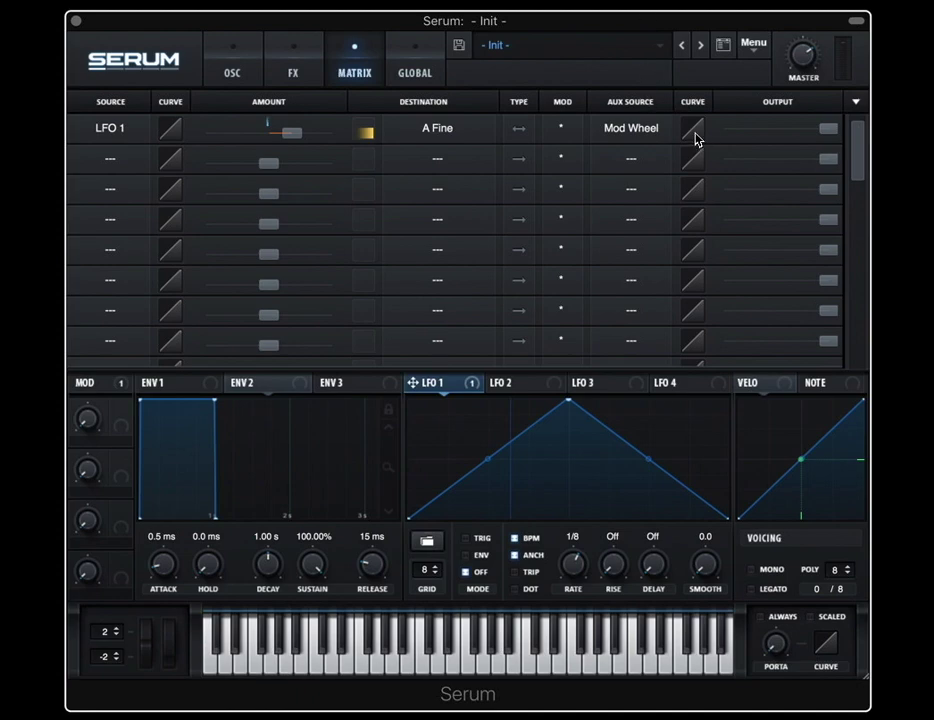
left_click_drag(696, 140, 704, 52)
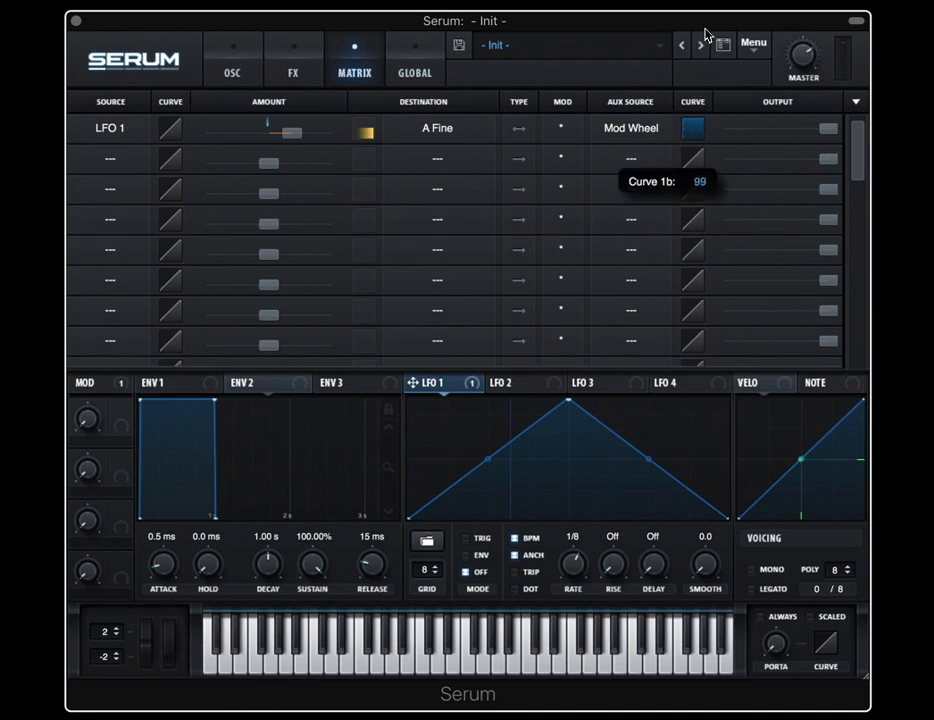
left_click_drag(171, 648, 184, 705)
- Load the Leads preset LD A Bit of Luck and try the mod wheel at 0% and 13%
left_click(580, 46)
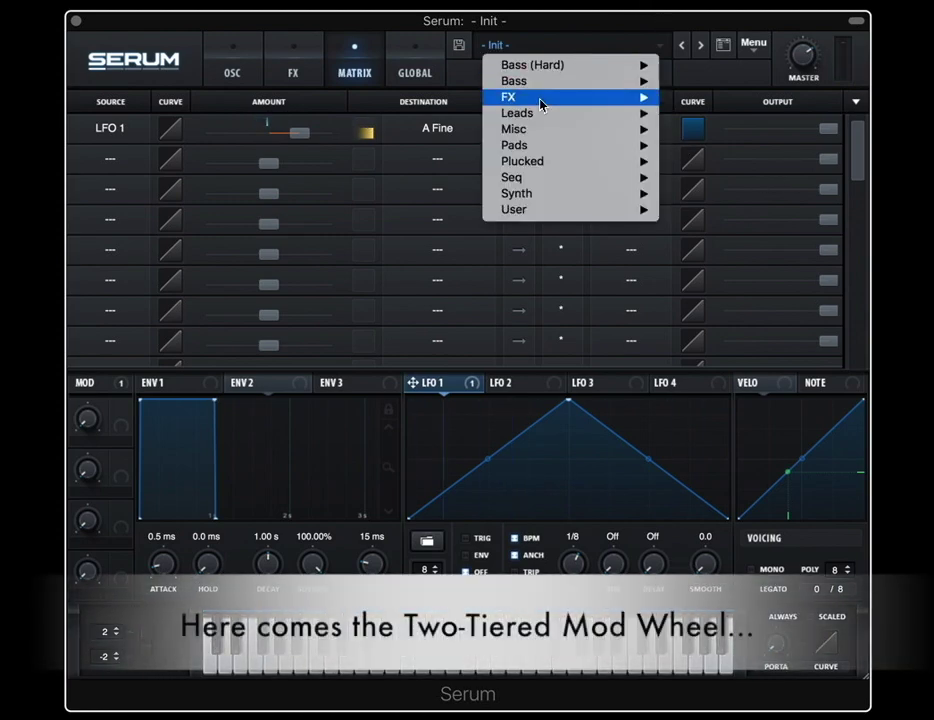
mouse_move(537, 113)
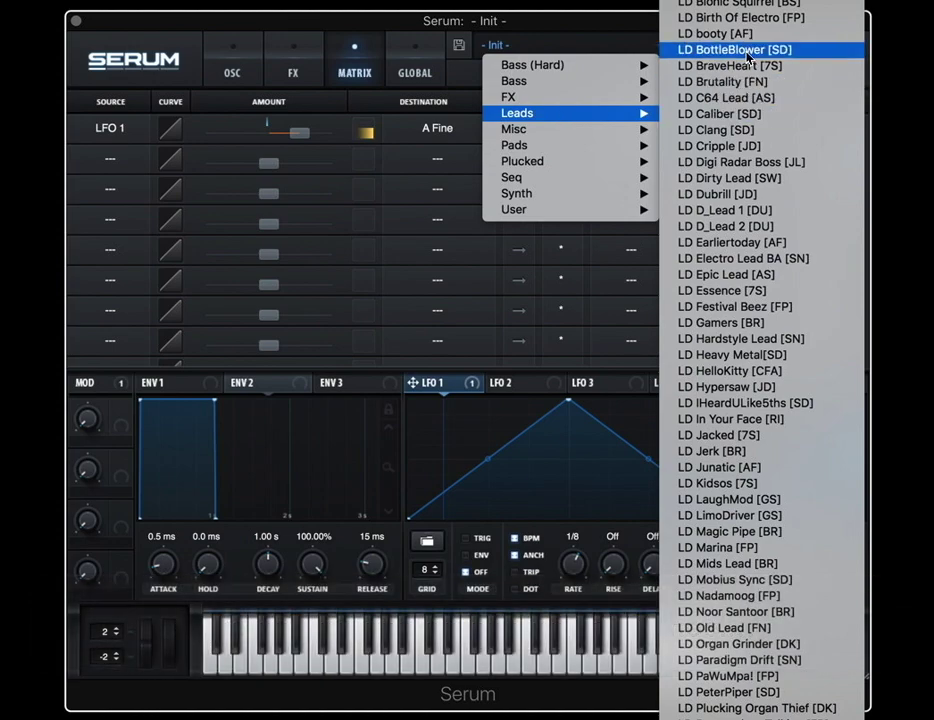
left_click(748, 52)
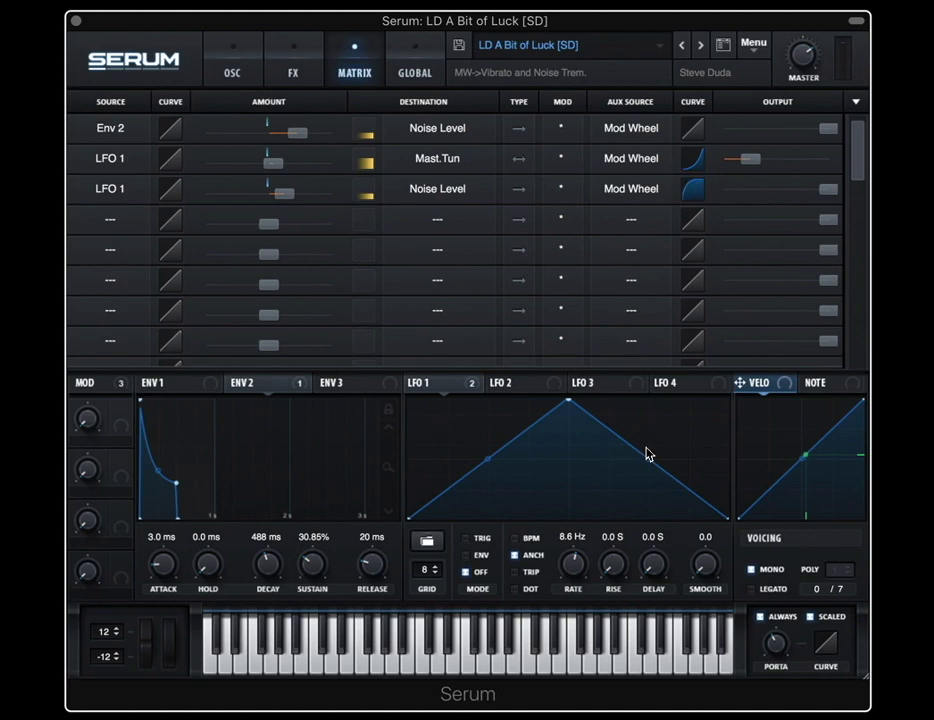
left_click_drag(167, 646, 167, 709)
left_click_drag(172, 649, 169, 627)
- Reshape the Noise Level routing's aux curve, checking noise at 30% and vibrato at 67% mod wheel
left_click_drag(686, 205, 692, 185)
left_click(166, 648)
mouse_move(166, 648)
left_mouse_down()
mouse_move(183, 668)
mouse_move(181, 648)
mouse_move(158, 711)
mouse_move(181, 644)
mouse_move(180, 655)
left_mouse_up()
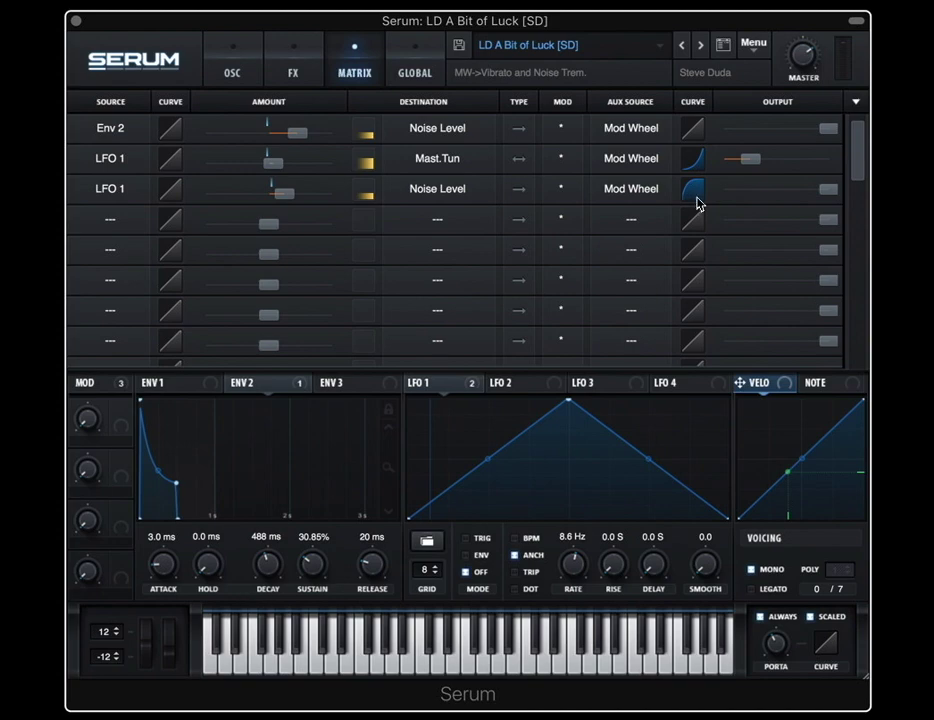
left_click_drag(706, 199, 685, 176)
left_click_drag(175, 650, 176, 719)
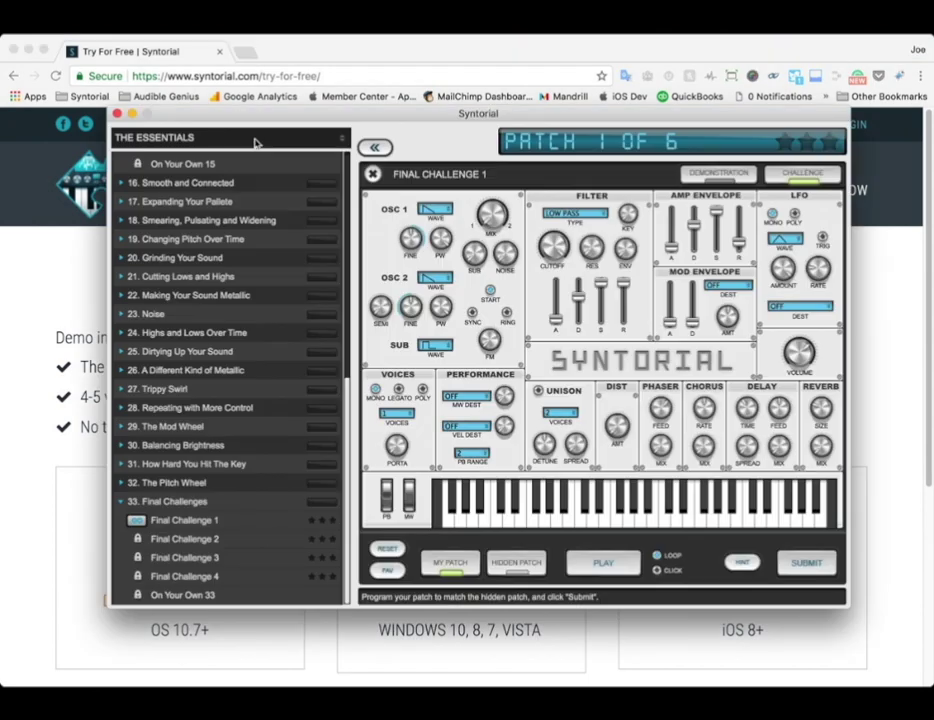
- Choose Download Lesson Packs... from the lesson collection header dropdown
left_click(254, 143)
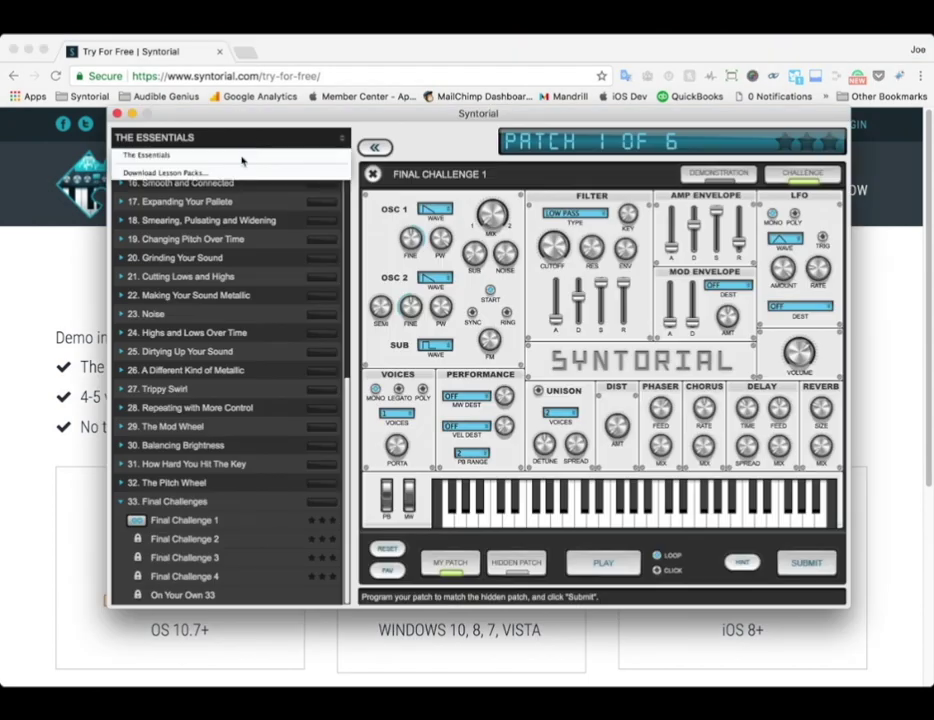
left_click(229, 172)
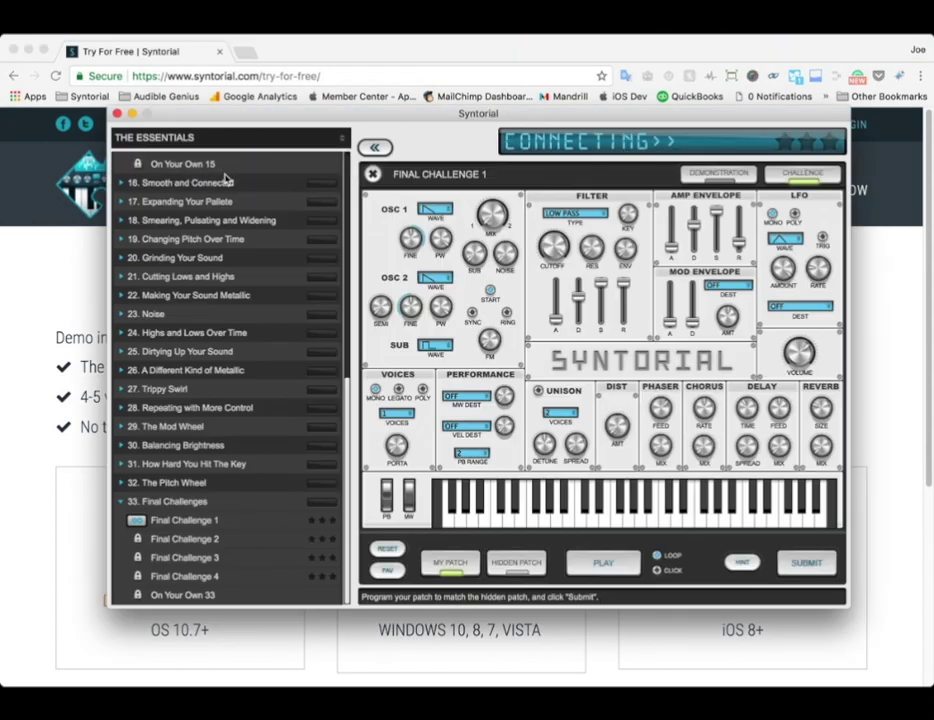